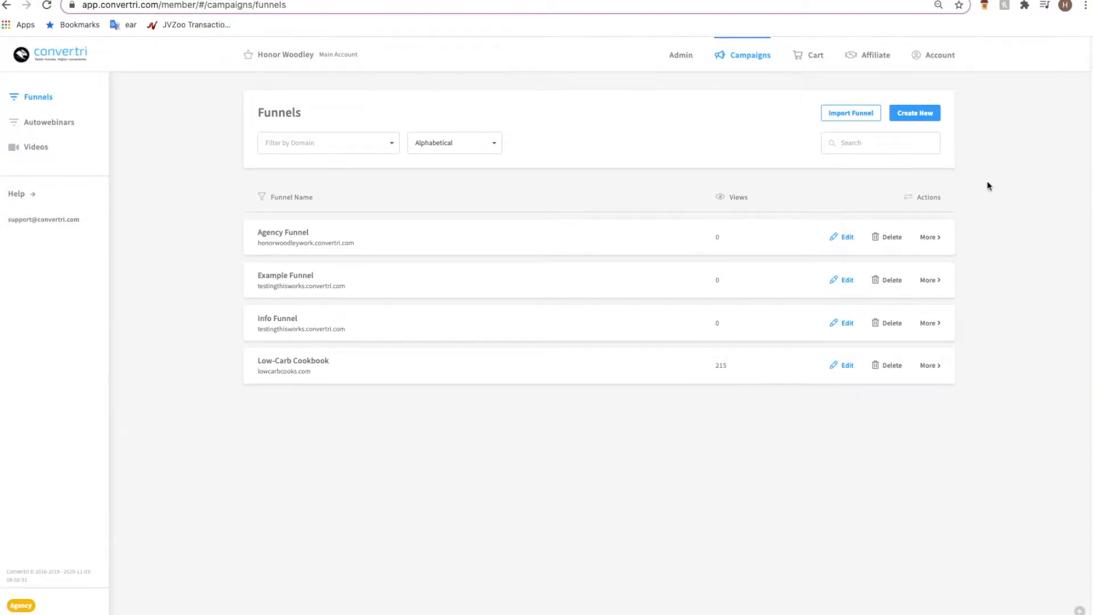
Open the setup for the ConvertKit autoresponder among the account's integrations.
left_click(938, 55)
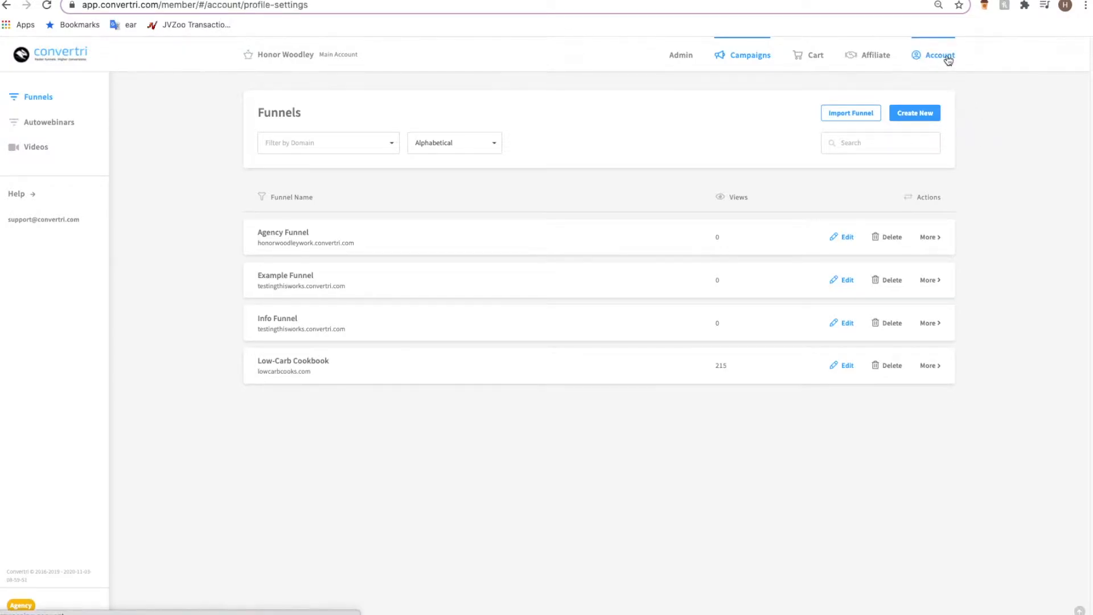
left_click(47, 173)
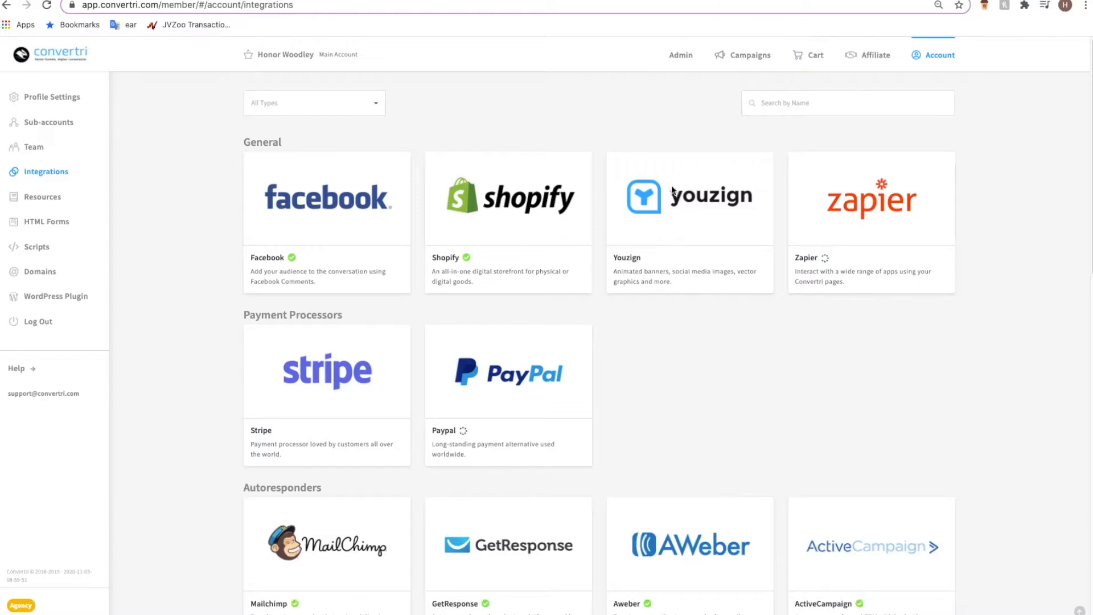
scroll(821, 330, "down", 6)
scroll(821, 332, "down", 6)
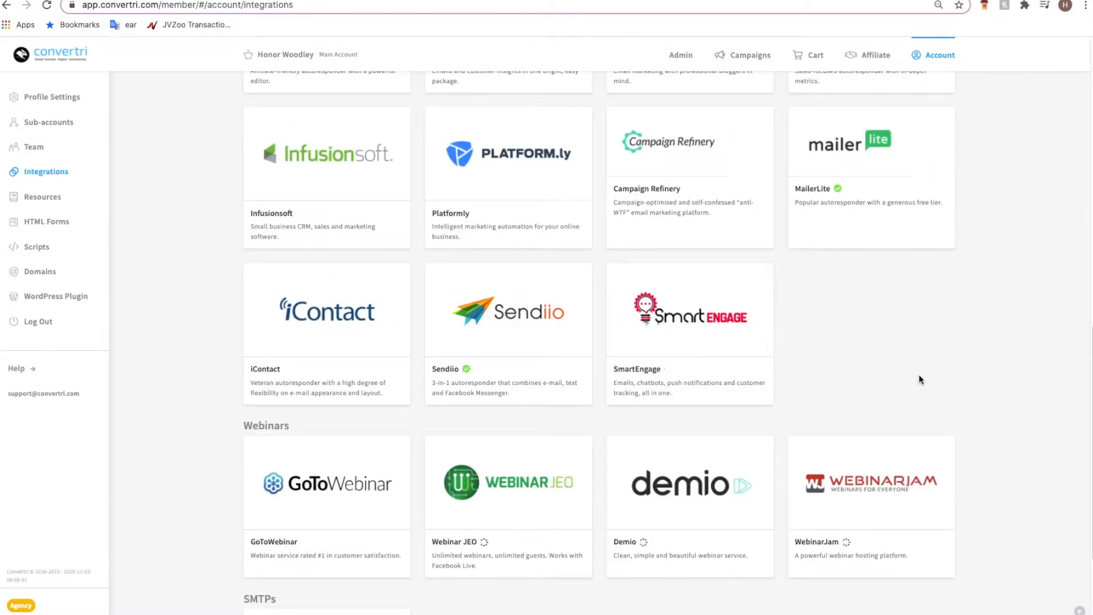
scroll(921, 378, "up", 4)
mouse_move(637, 190)
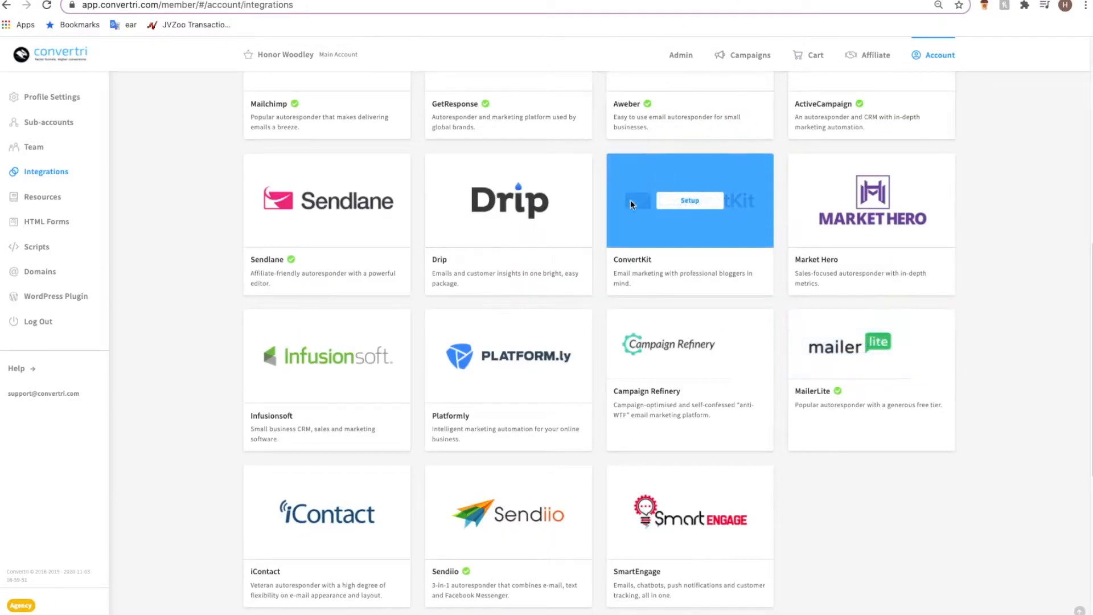
left_click(699, 201)
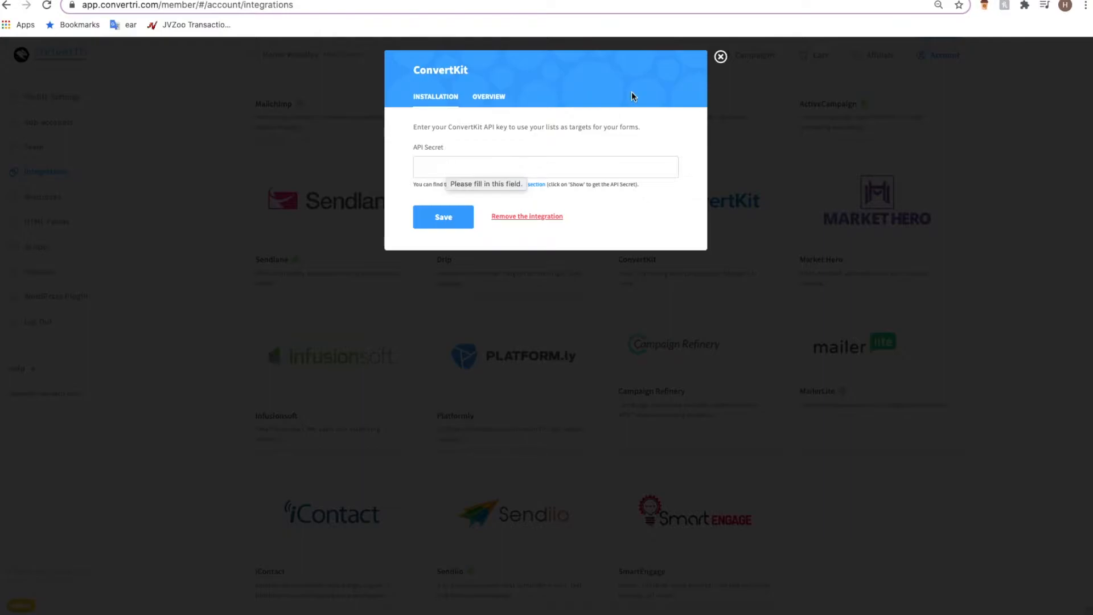
Switch to ConvertKit for the account's API secret, paste it into Convertri's API Secret field, save the integration and close its setup.
key("ctrl+Tab")
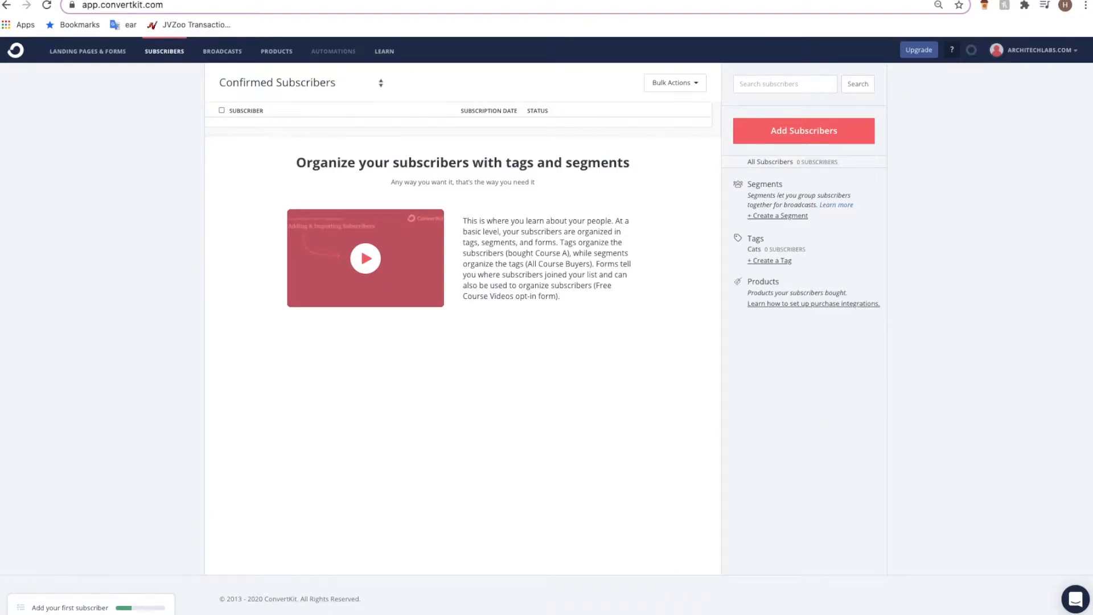
left_click(1070, 56)
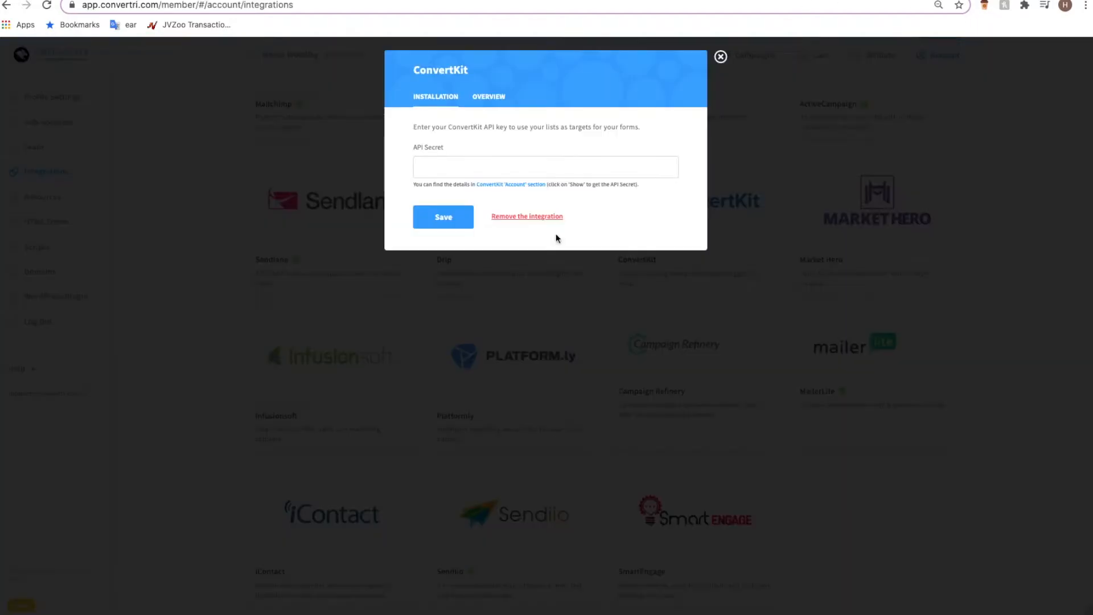
left_click(435, 167)
right_click(436, 165)
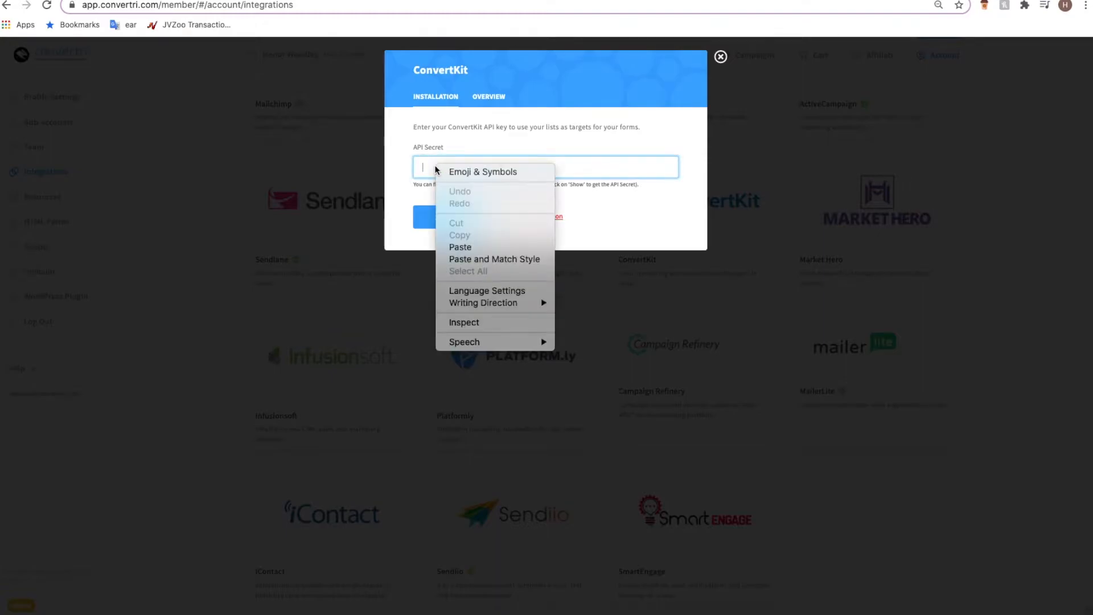
left_click(466, 247)
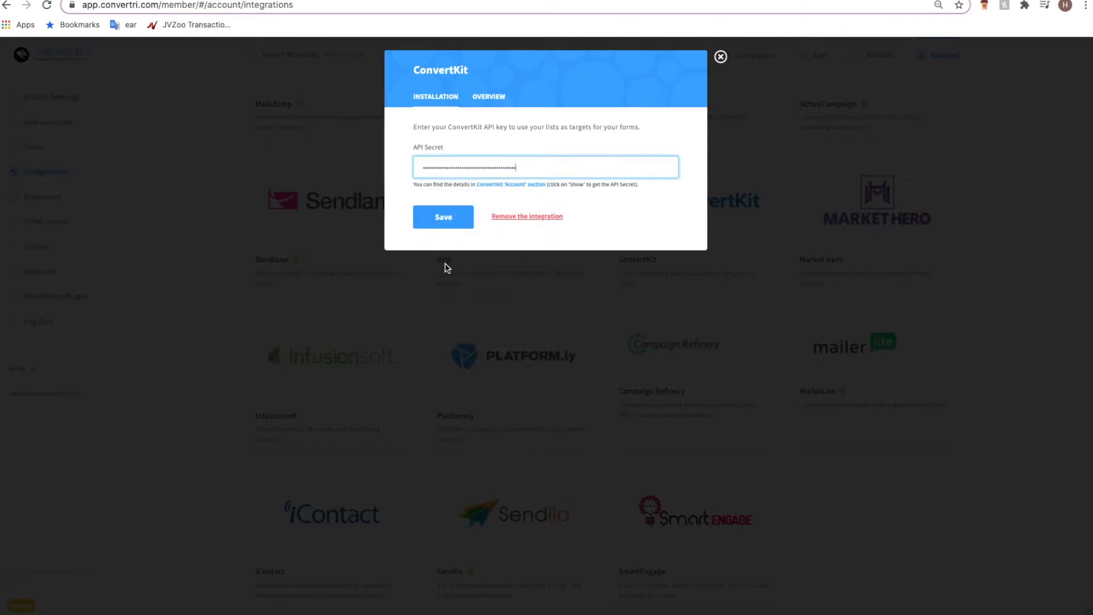
left_click(468, 221)
left_click(460, 217)
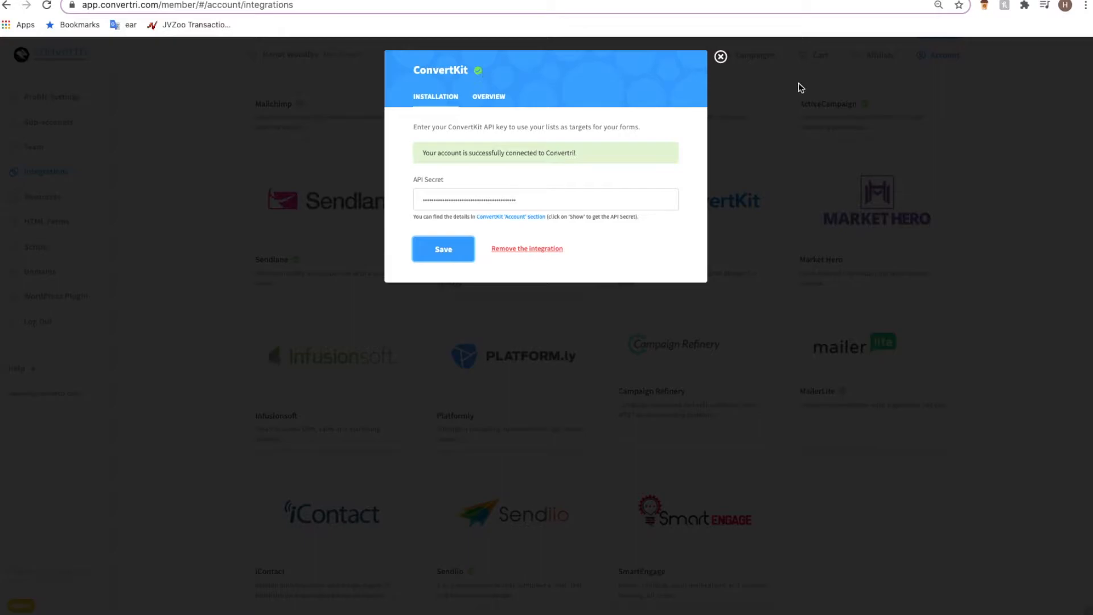
left_click(721, 58)
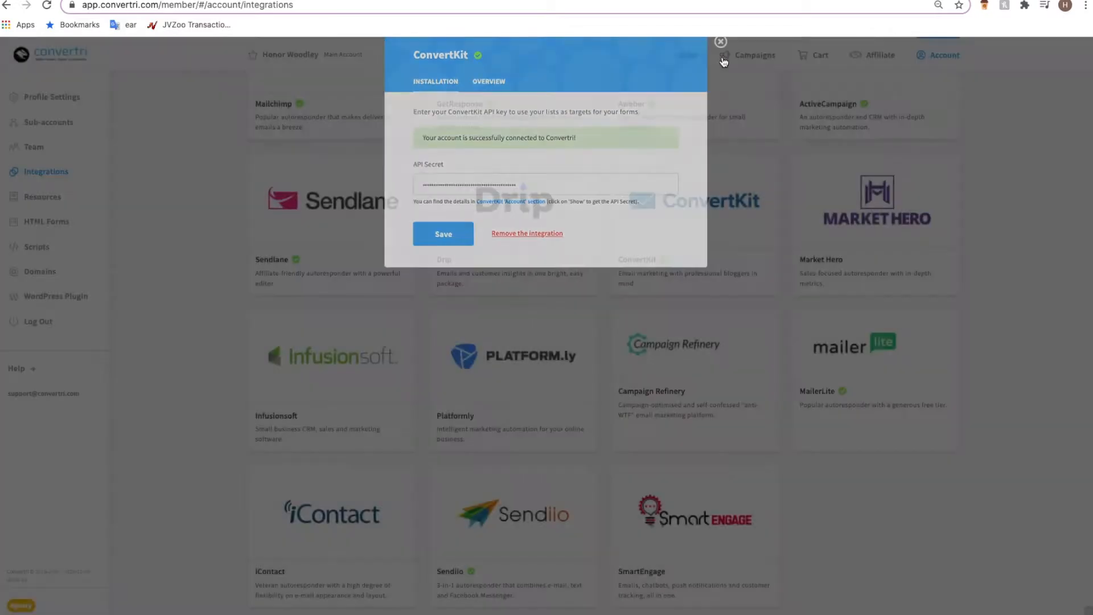
Switch to ConvertKit and view the account's list of landing pages and forms.
mouse_move(898, 383)
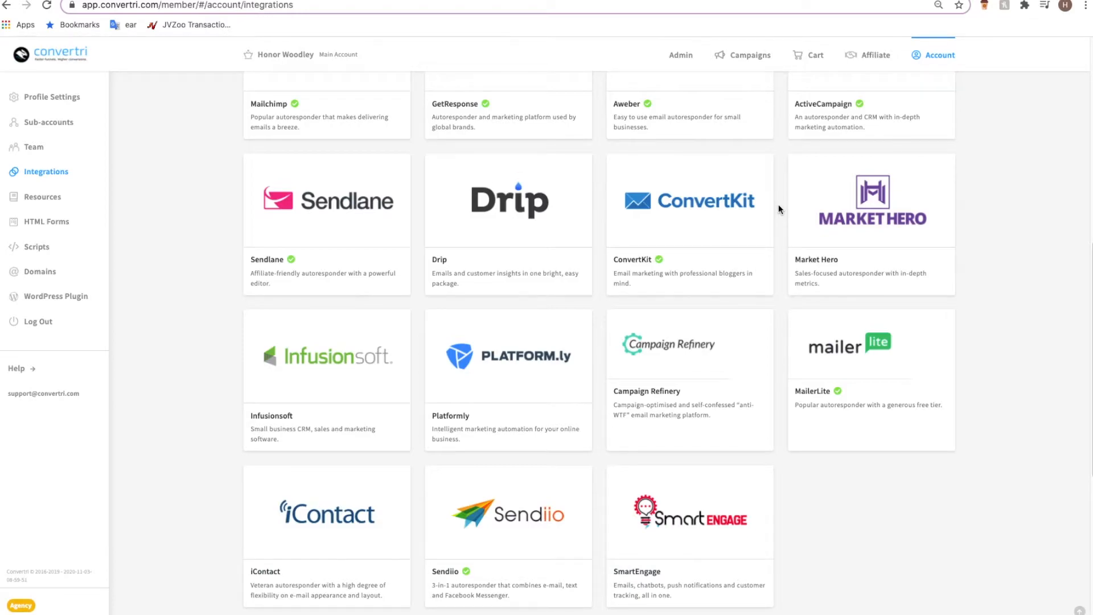
scroll(779, 205, "down", 1)
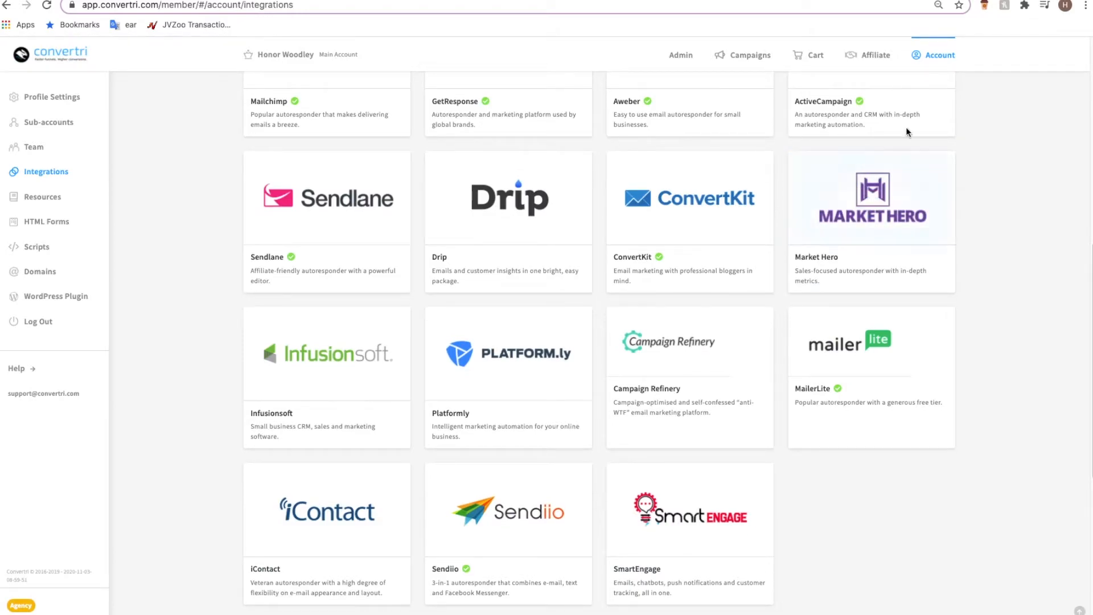
left_click(573, 0)
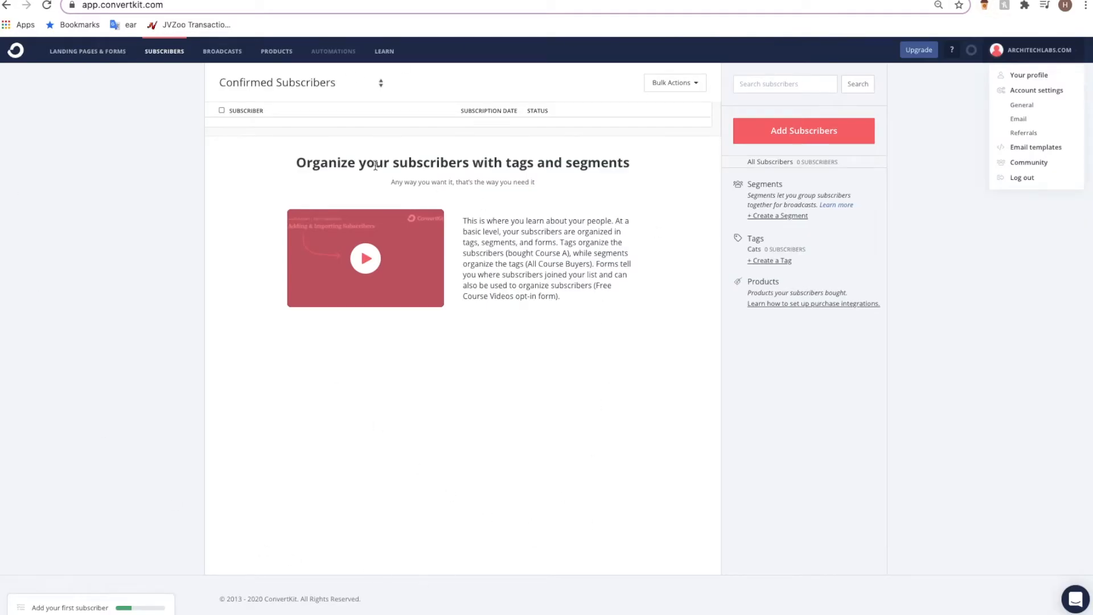
left_click(78, 52)
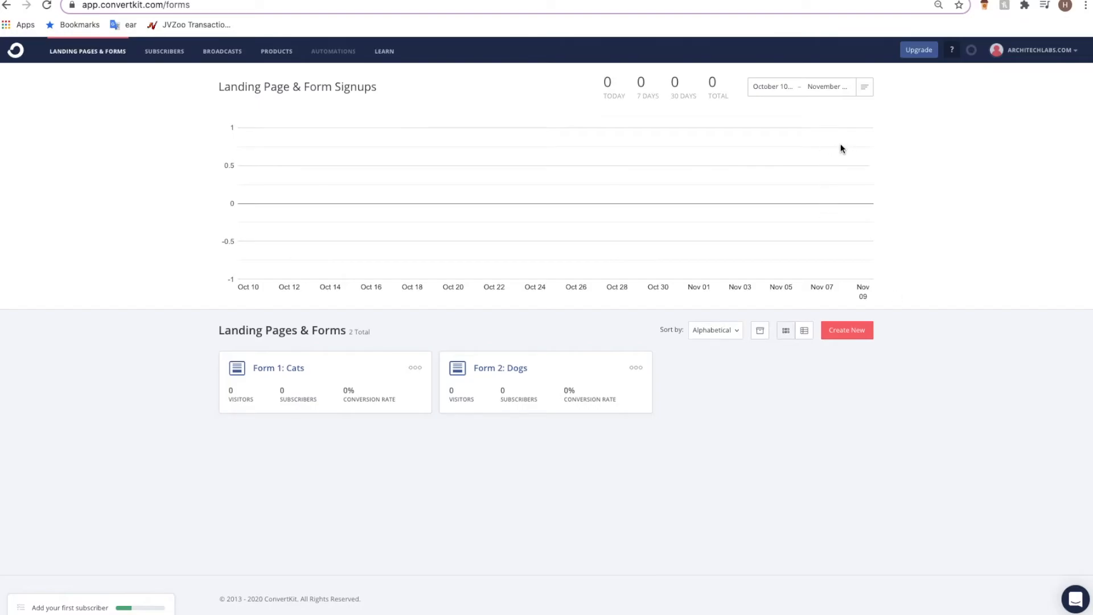
Return to Convertri and open the Form Page of Example Funnel in the page editor.
left_click(760, 1)
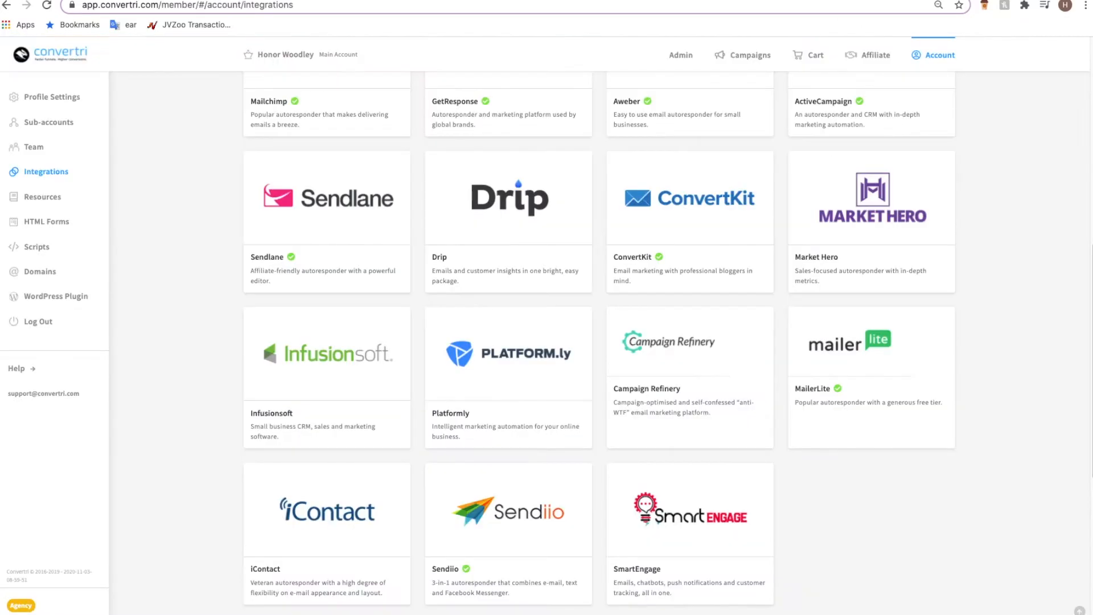
left_click(743, 53)
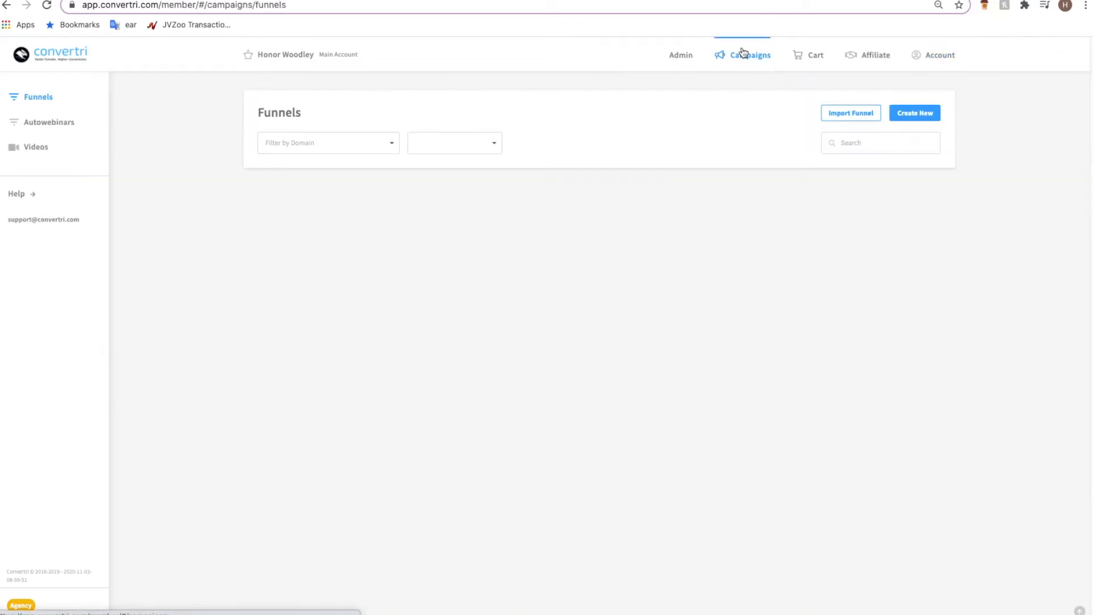
left_click(405, 275)
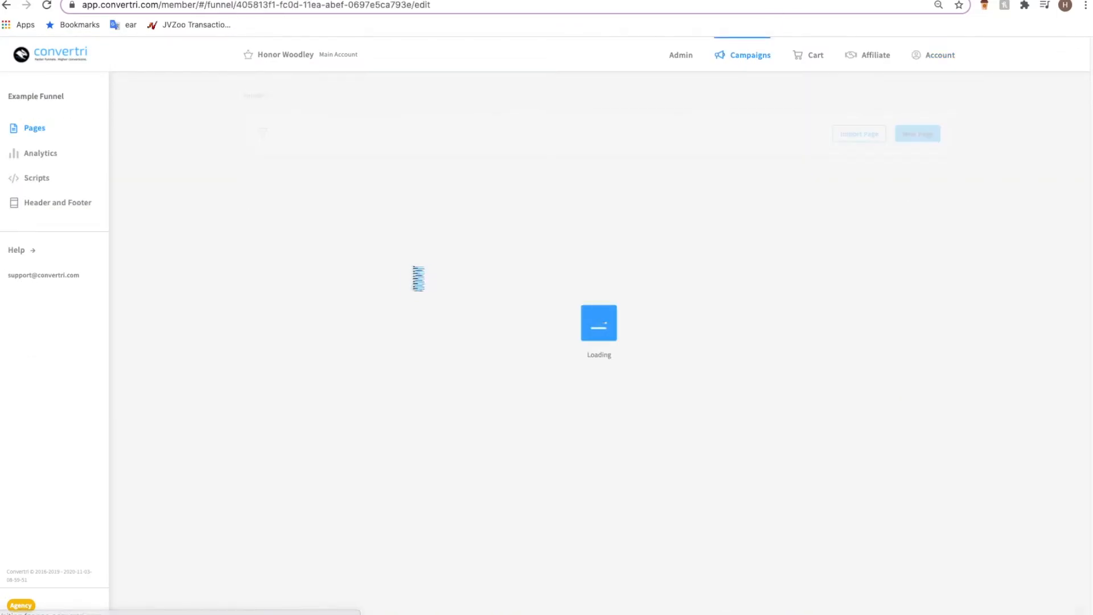
left_click(493, 373)
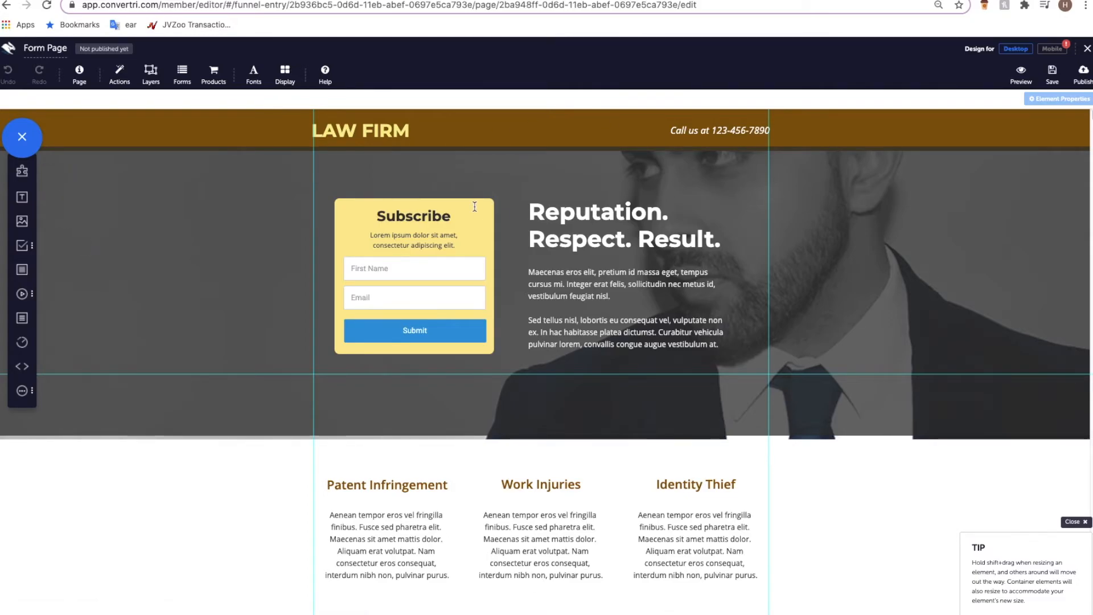
Inspect the Subscribe form's First Name, Email and Submit elements and the form elements available to add.
left_click(376, 298)
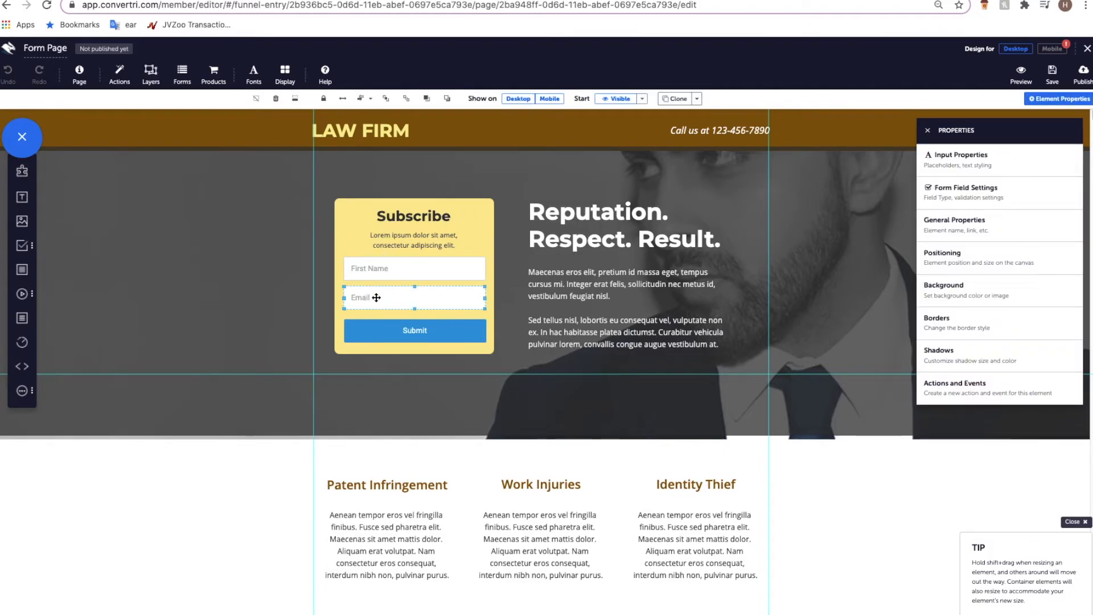
left_click(380, 335)
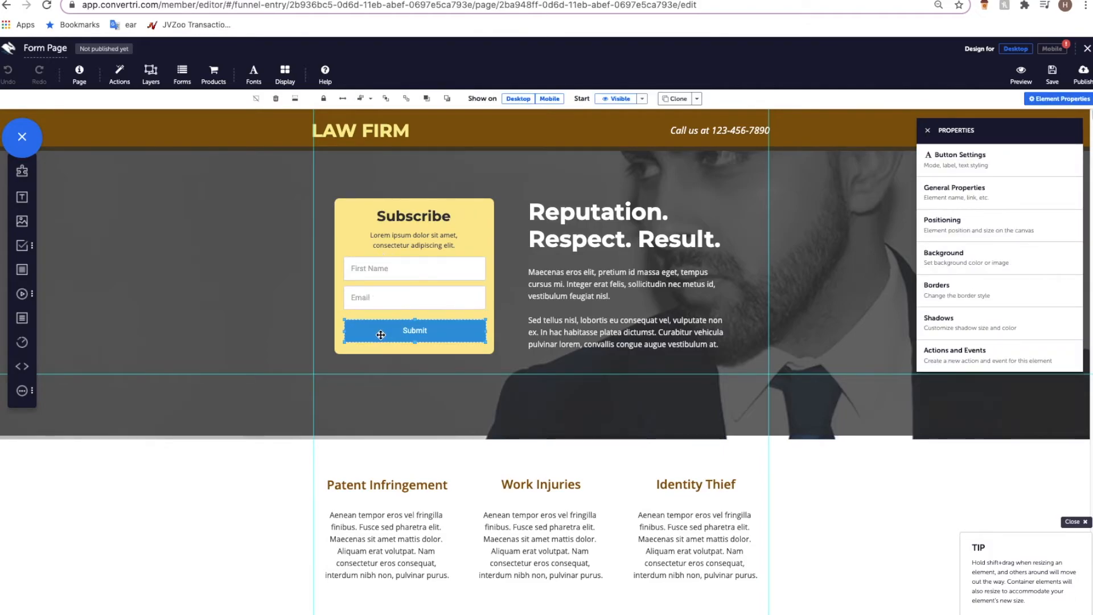
left_click(391, 269)
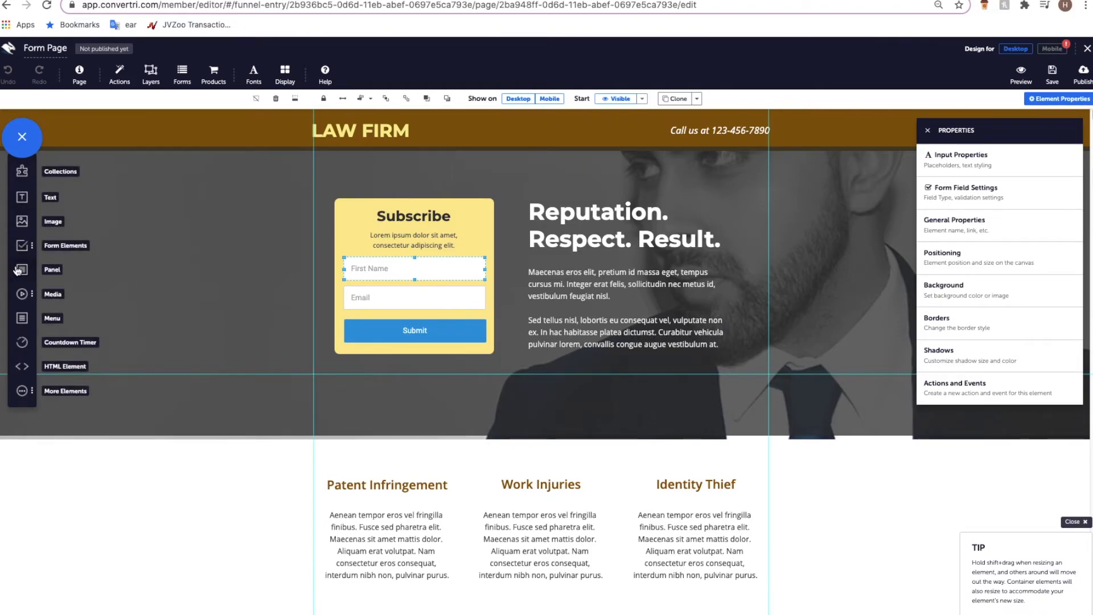
left_click(21, 247)
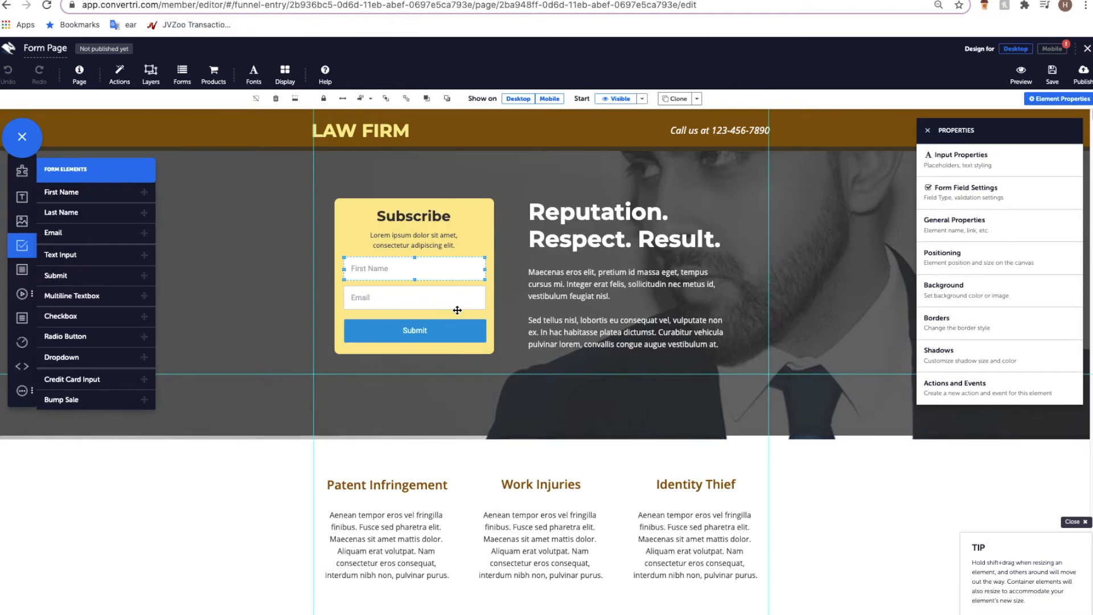
left_click(416, 300)
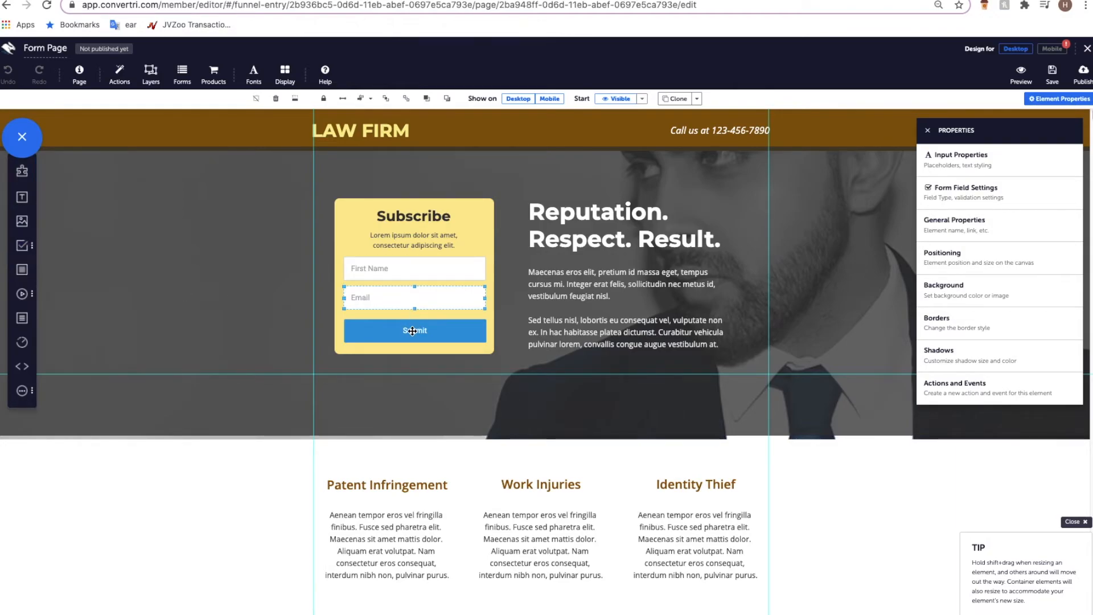
left_click(414, 267)
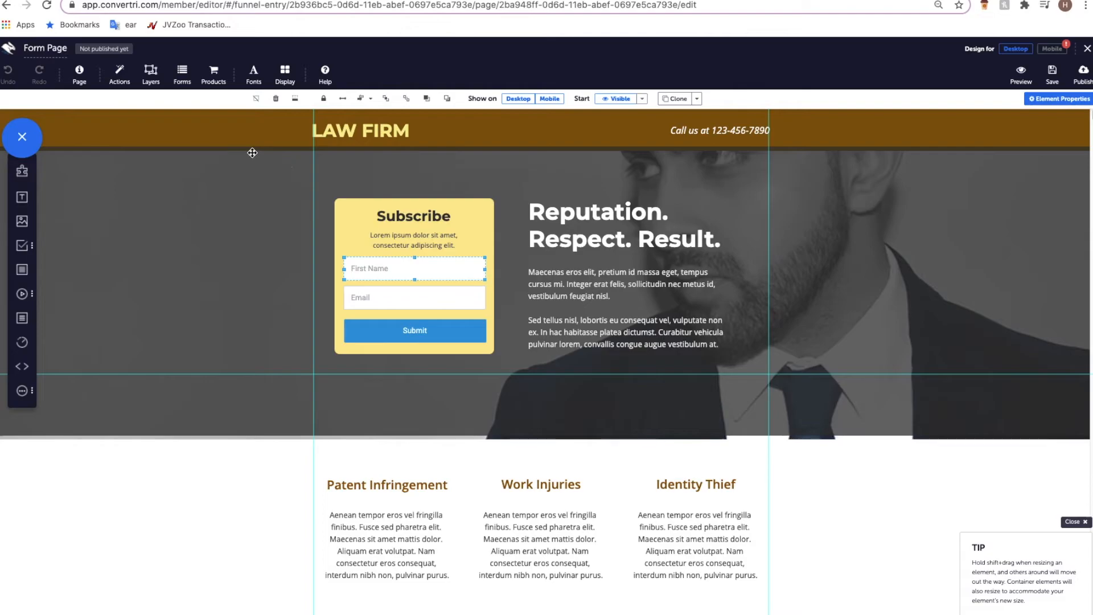
Attach the page's form to the ConvertKit autoresponder with Form 2: Dogs as the target.
left_click(183, 81)
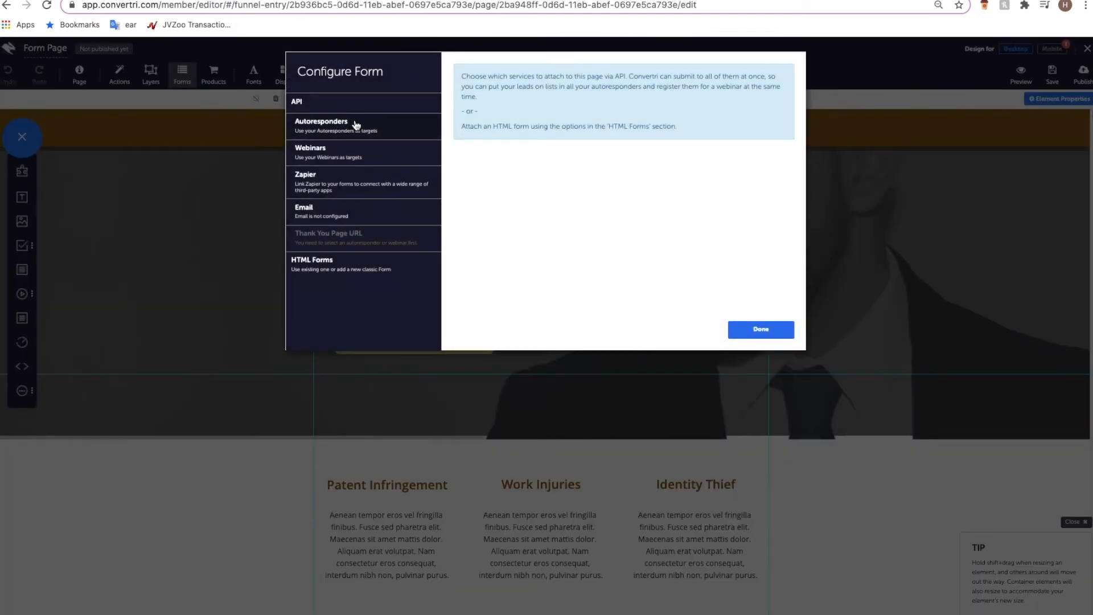
left_click(353, 124)
scroll(373, 222, "down", 2)
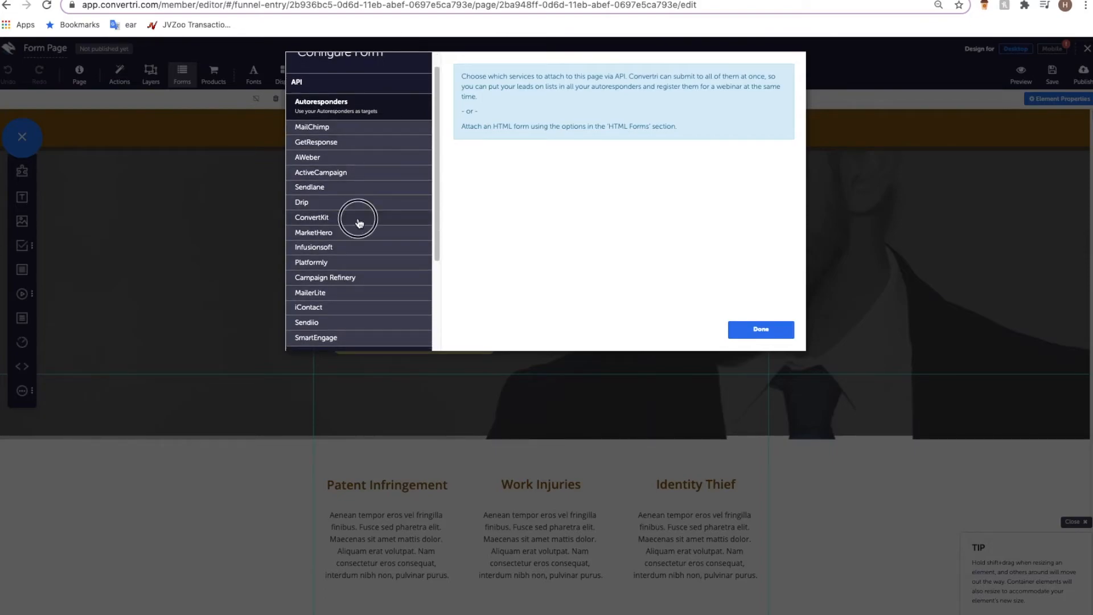
left_click(358, 221)
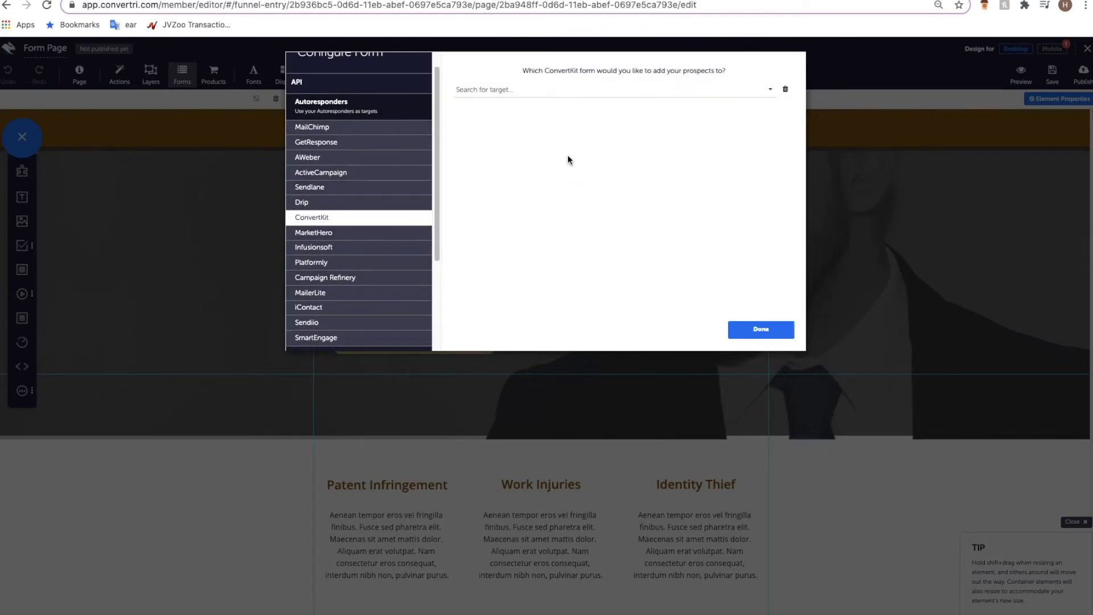
left_click(472, 91)
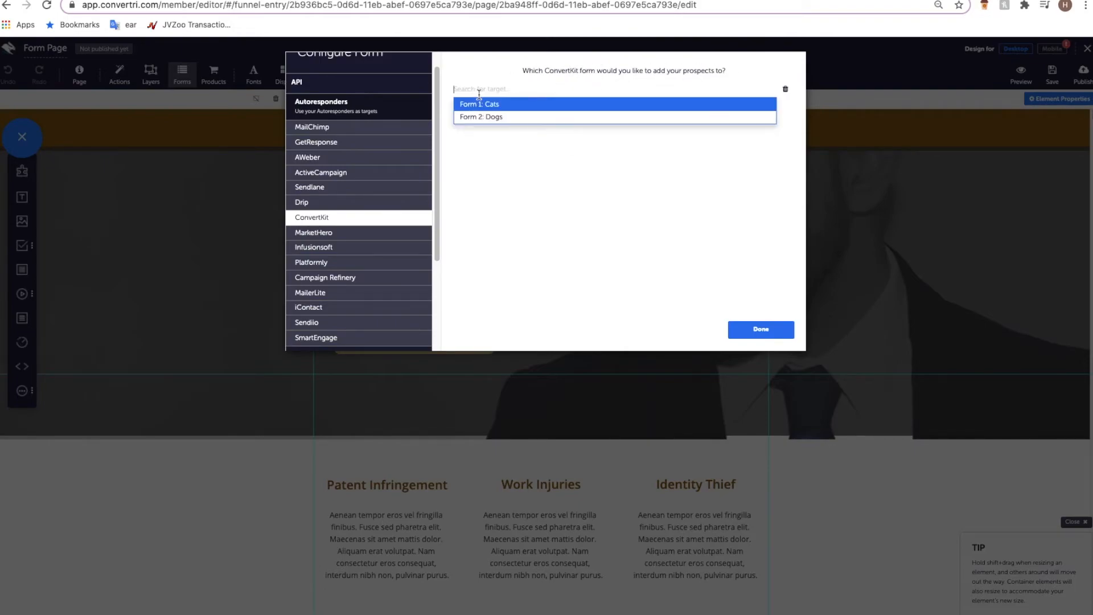
left_click(498, 119)
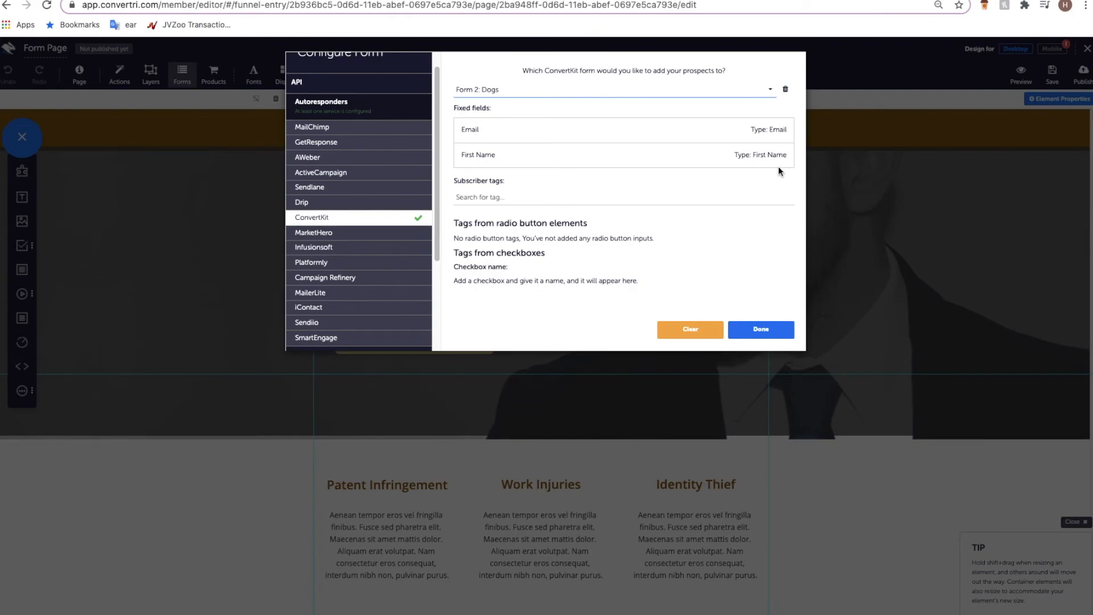
Review the Thank You Page URL options, leave the redirect on, finish the form configuration and select the Subscribe panel.
scroll(378, 252, "down", 5)
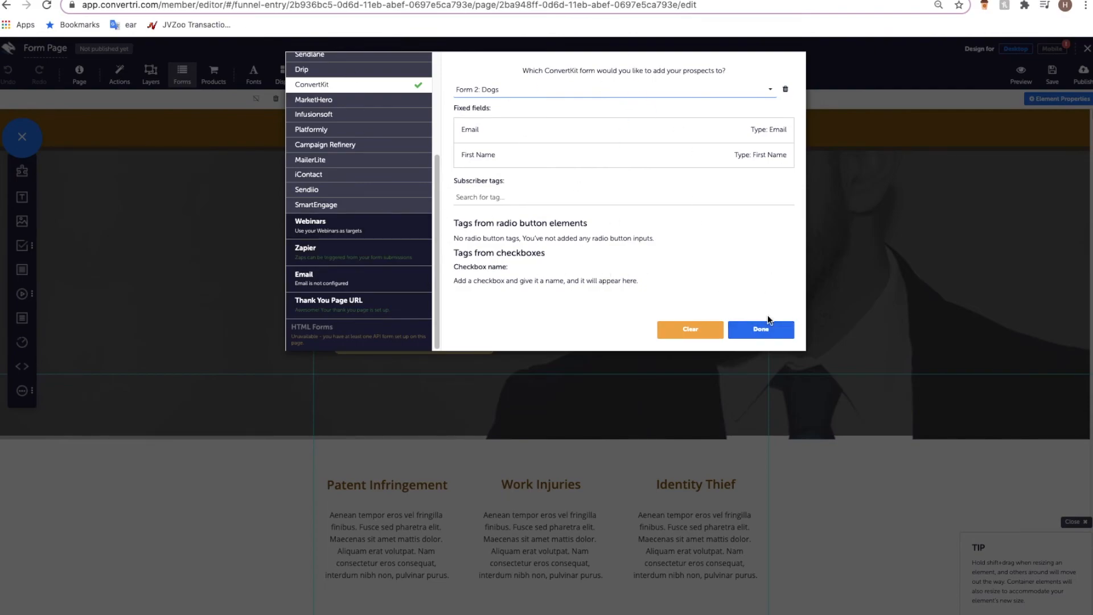
left_click(366, 307)
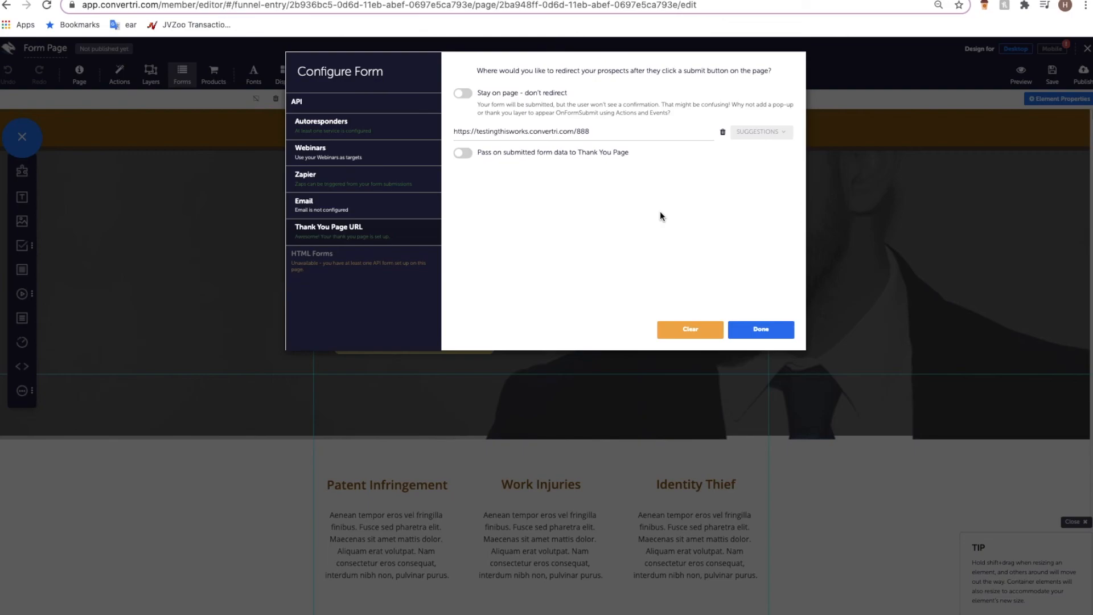
left_click(464, 93)
left_click(464, 94)
left_click(483, 131)
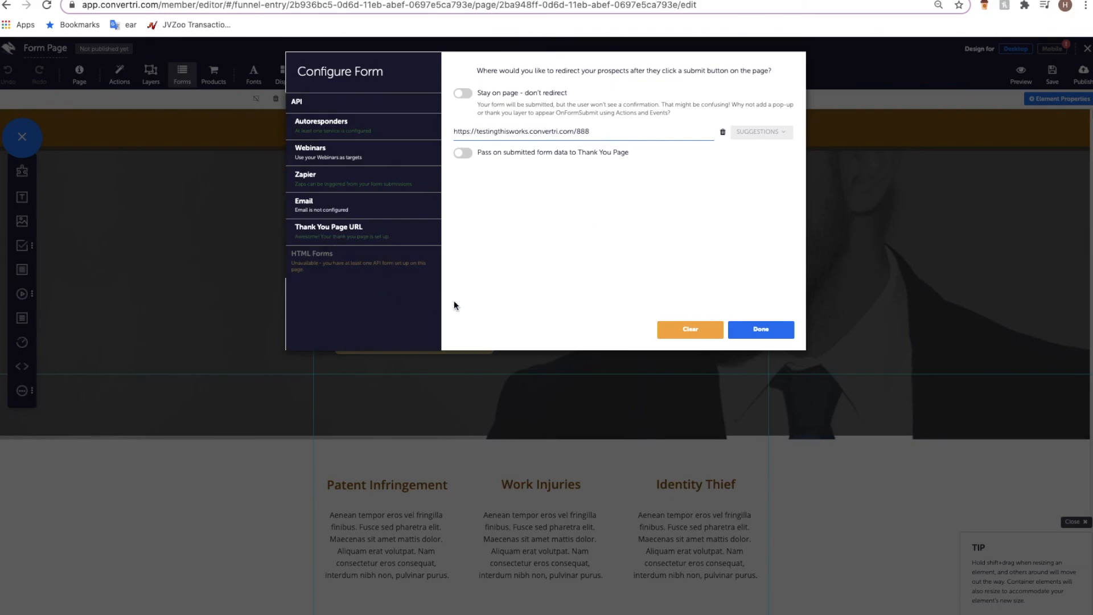
left_click(778, 327)
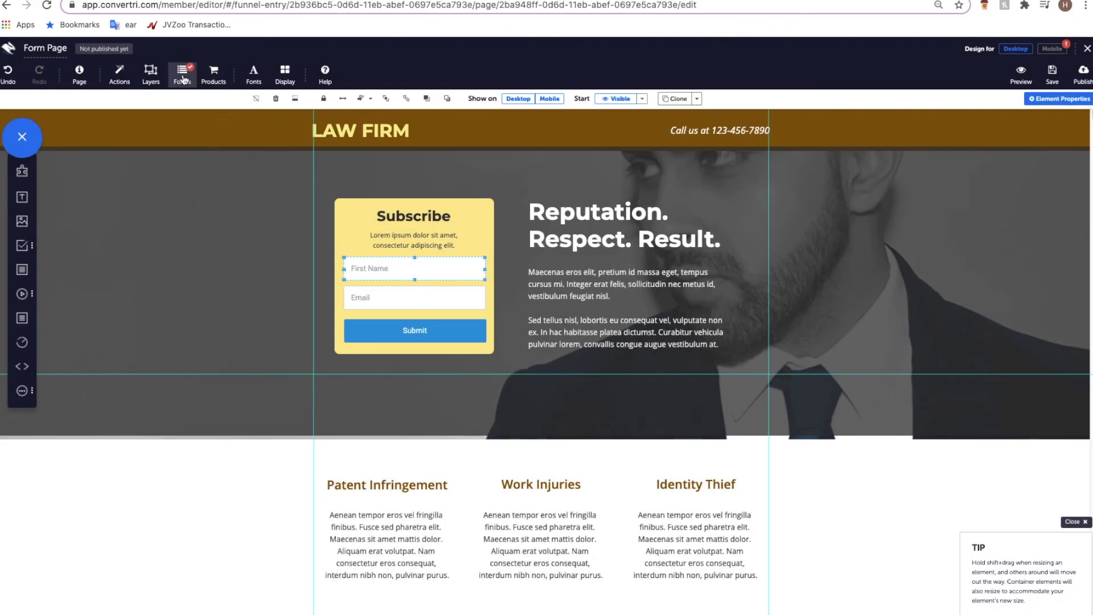
left_click(494, 299)
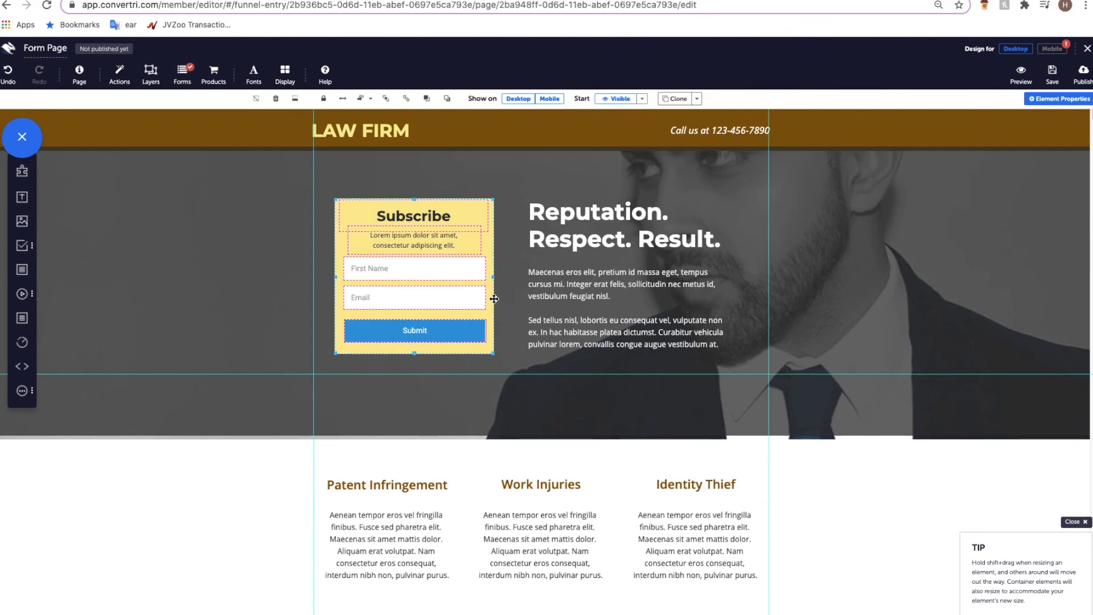